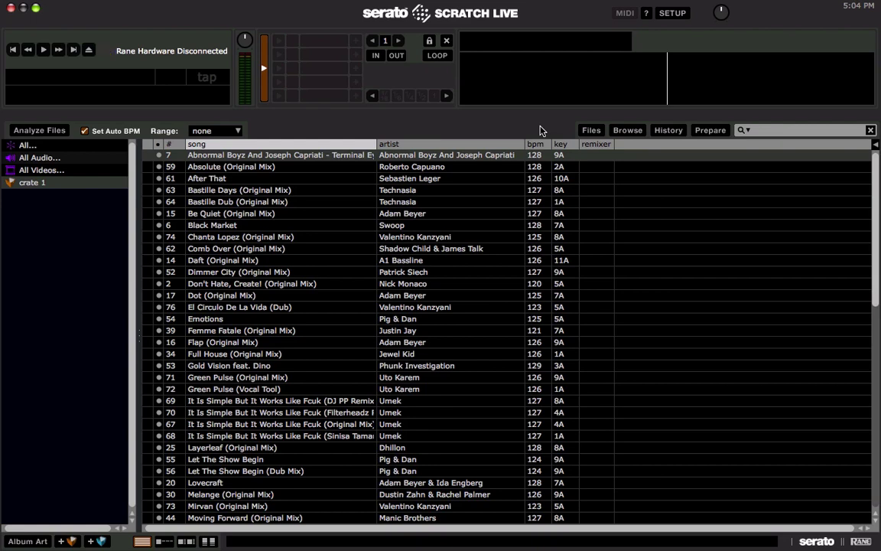
# - Enter ***** as Terminal Eyes' remixer rating and *** for Absolute (Original Mix)
pyautogui.rightClick(658, 145)
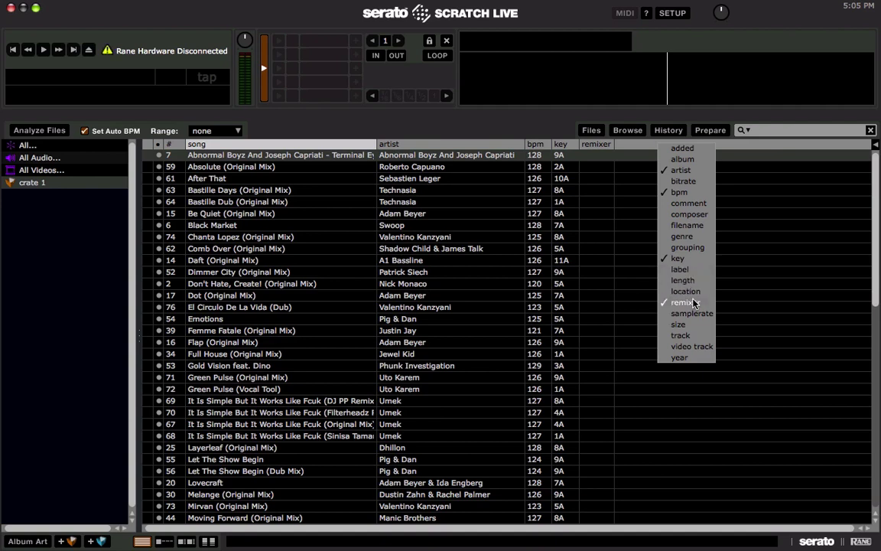
pyautogui.click(593, 161)
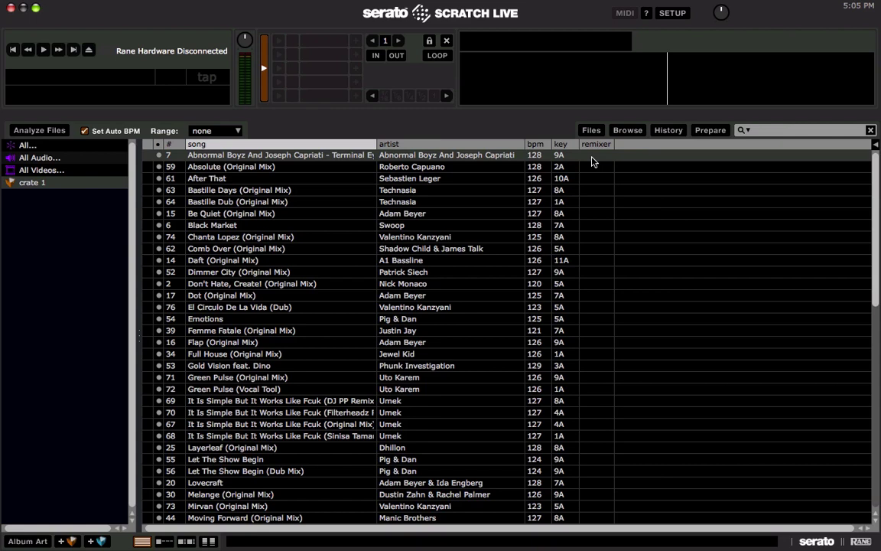
pyautogui.click(592, 159)
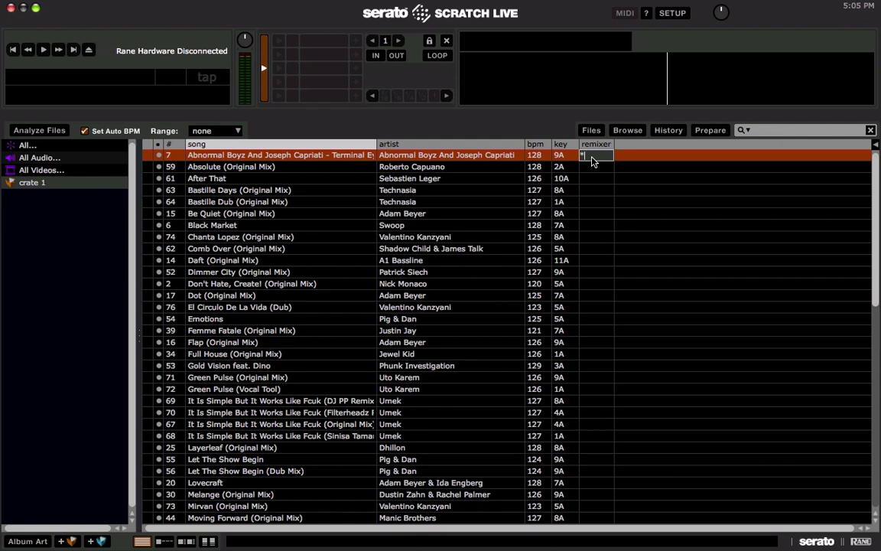
pyautogui.write('**')
pyautogui.press('Return')
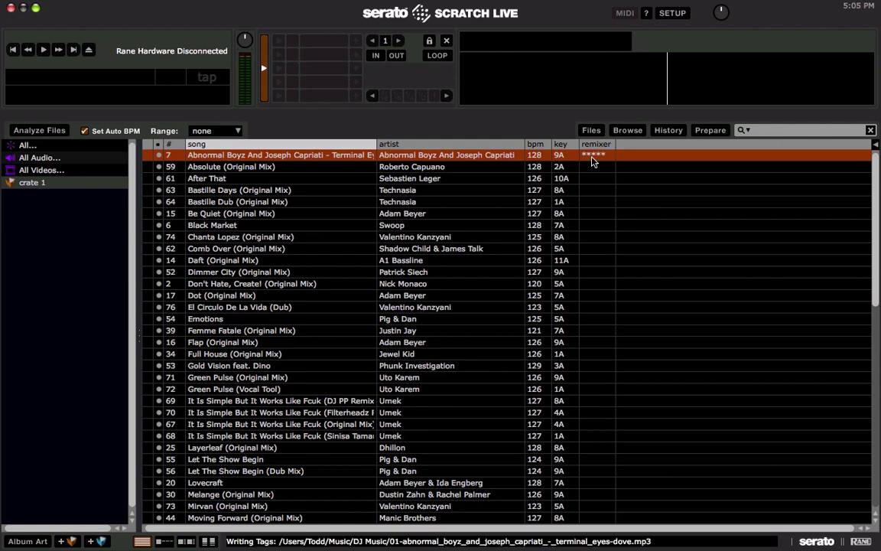
pyautogui.doubleClick(593, 167)
pyautogui.write('***')
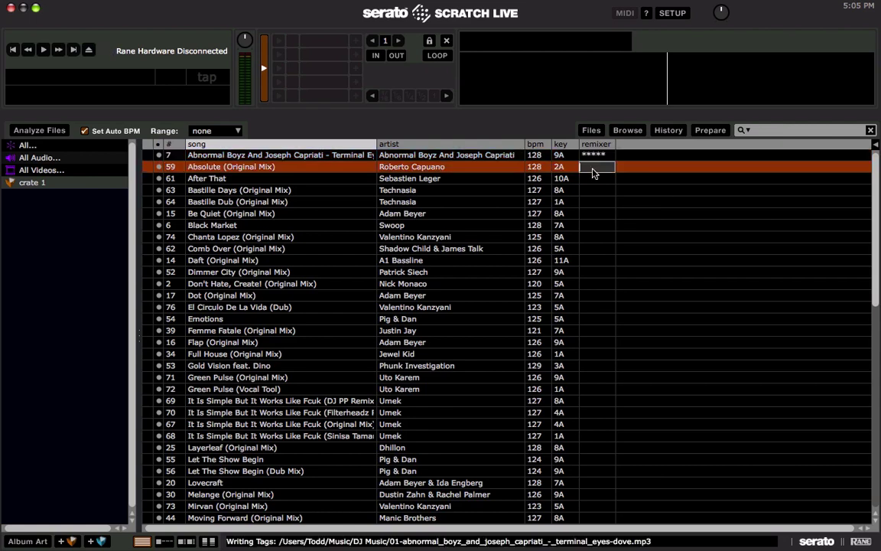
pyautogui.press('Return')
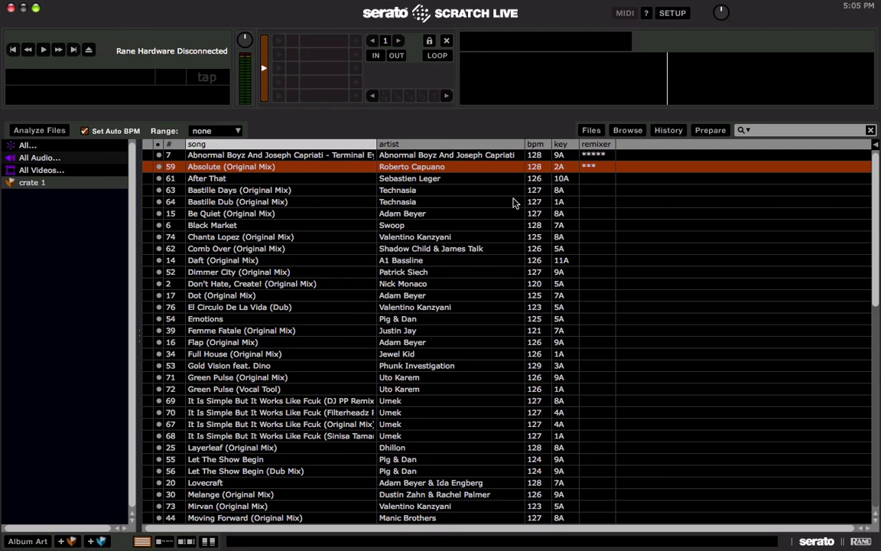
pyautogui.press('super+Tab')
pyautogui.press('super+Tab')
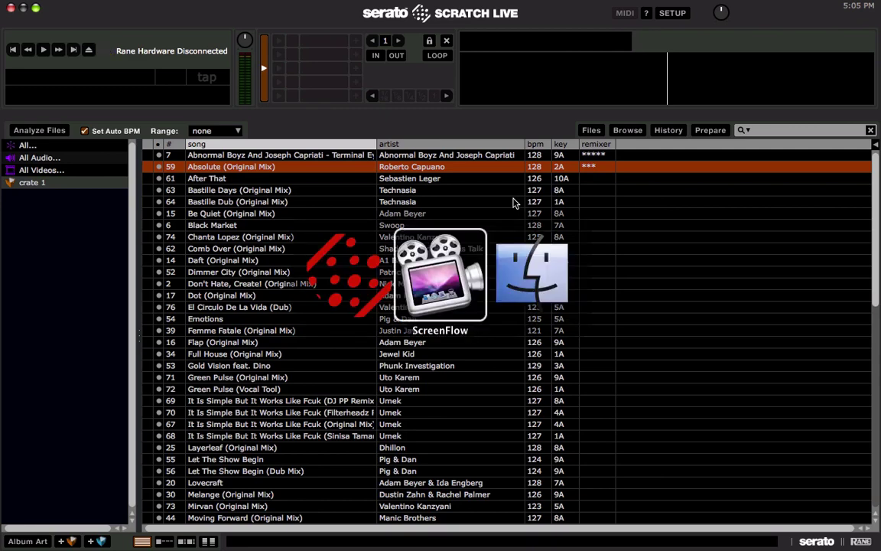
pyautogui.click(117, 7)
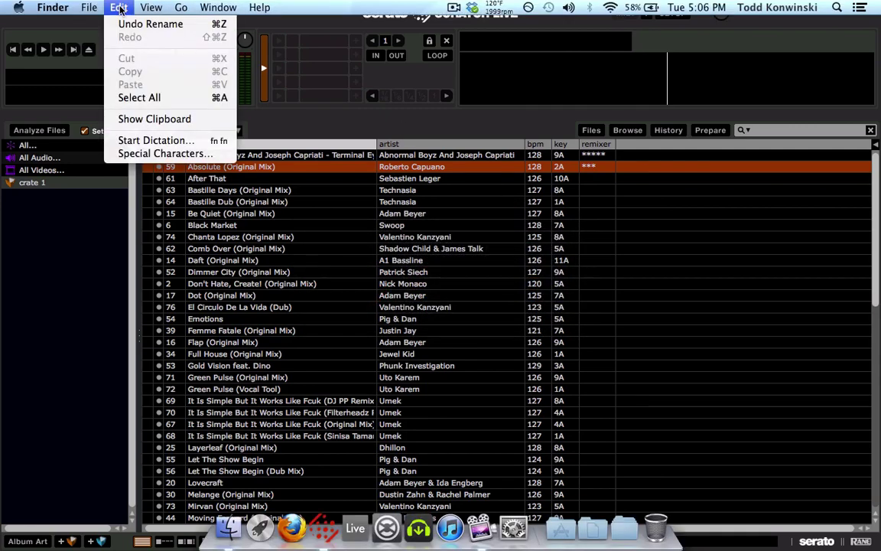
pyautogui.click(128, 153)
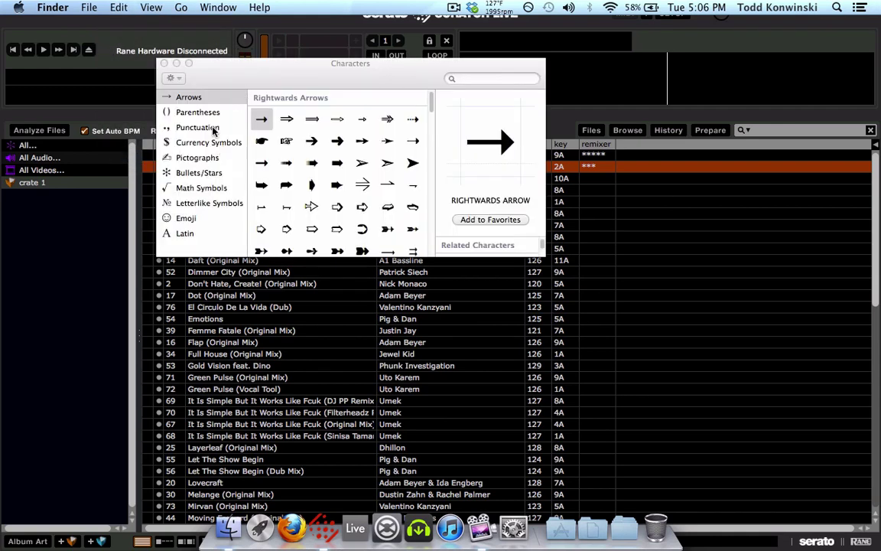
pyautogui.click(187, 220)
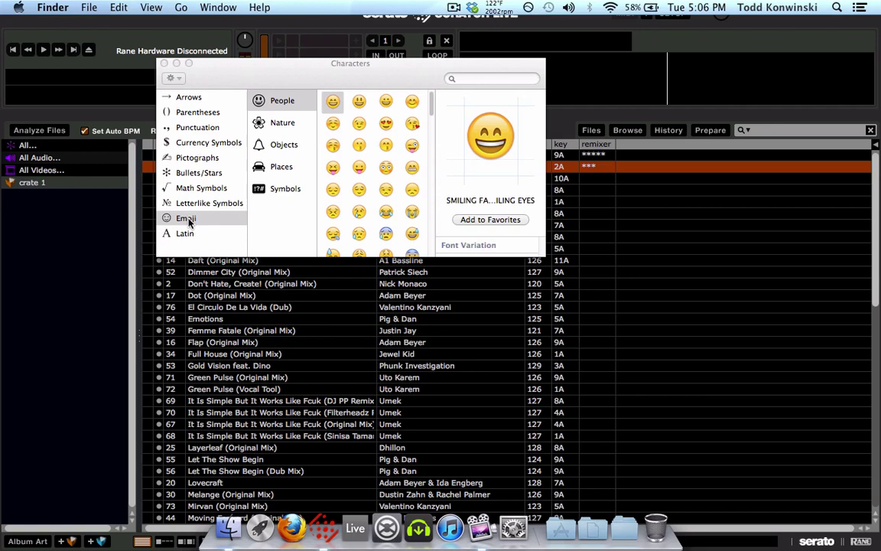
pyautogui.click(279, 126)
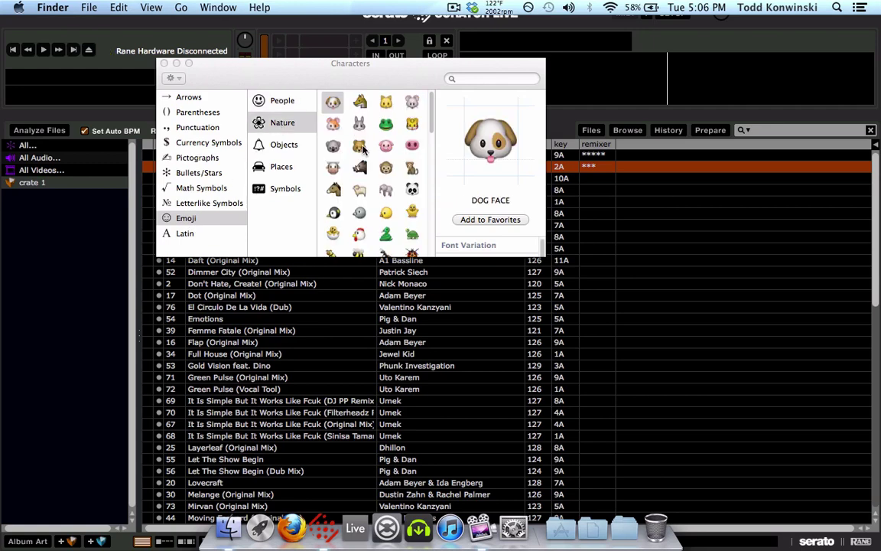
pyautogui.scroll(-10, 365, 150)
pyautogui.scroll(-10, 364, 151)
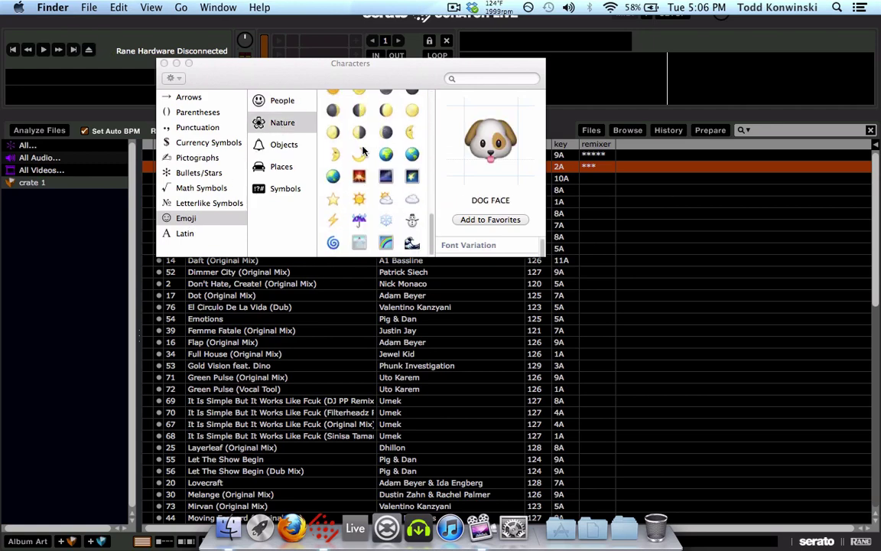
pyautogui.click(332, 201)
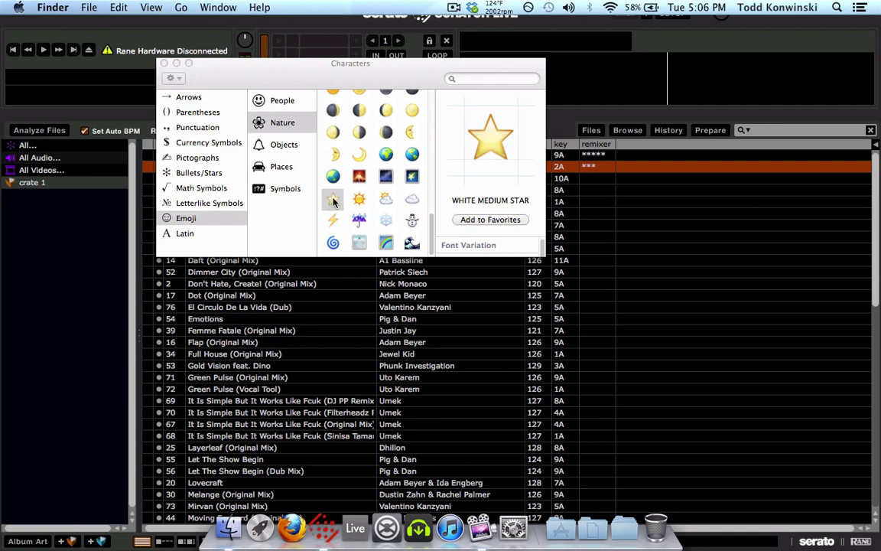
pyautogui.moveTo(331, 205); pyautogui.dragTo(468, 80)
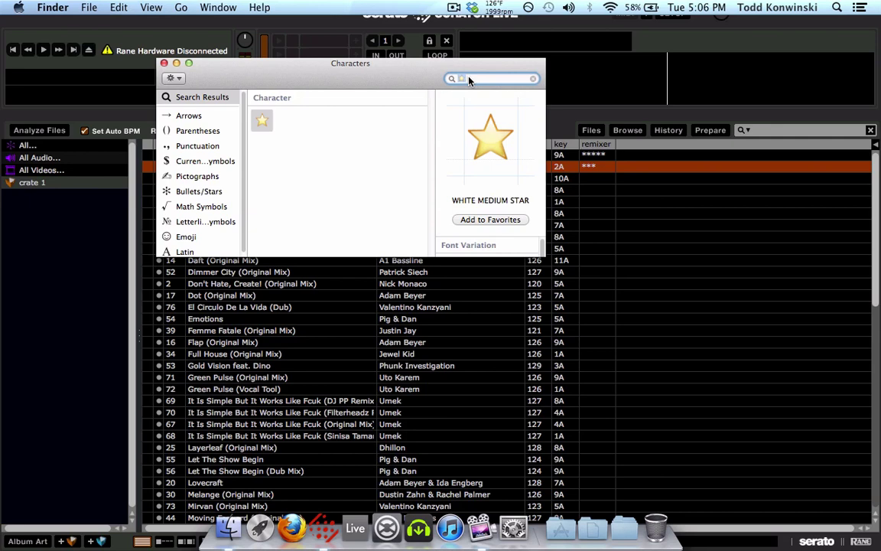
pyautogui.click(627, 190)
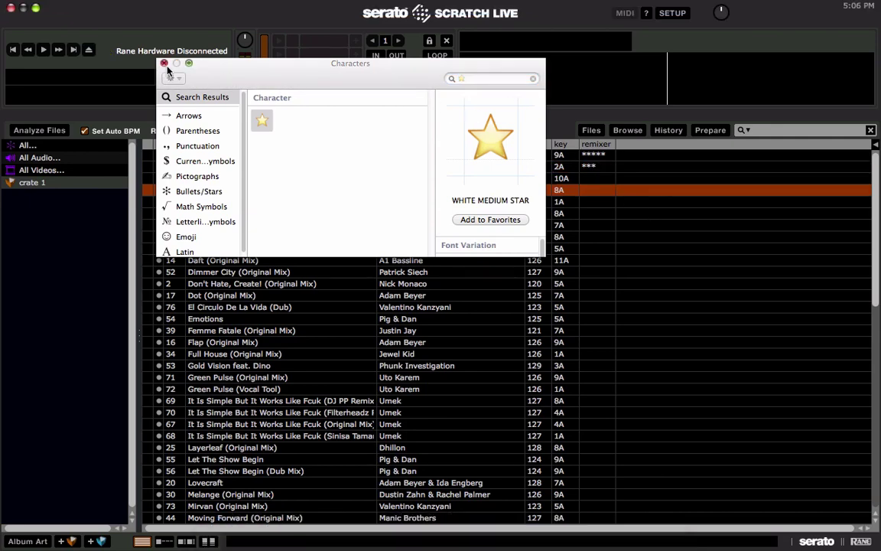
pyautogui.click(194, 193)
pyautogui.click(181, 236)
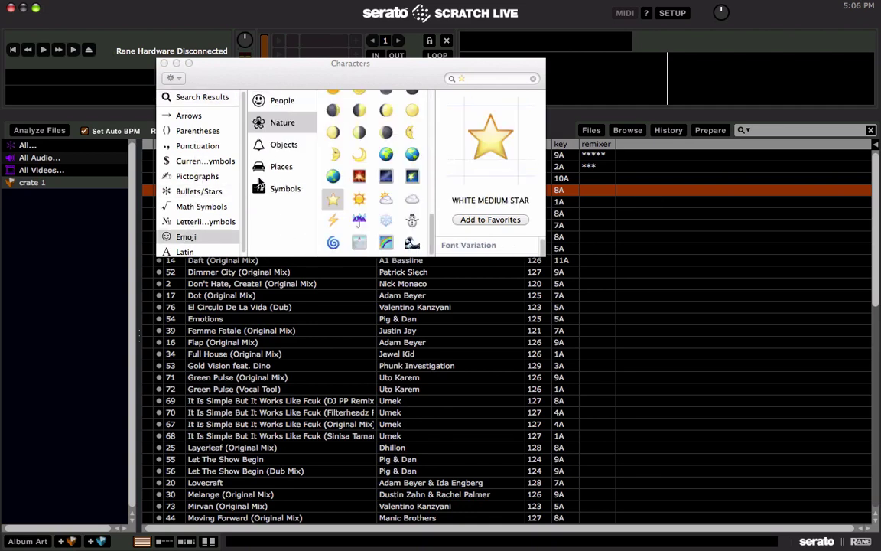
pyautogui.scroll(-8, 336, 154)
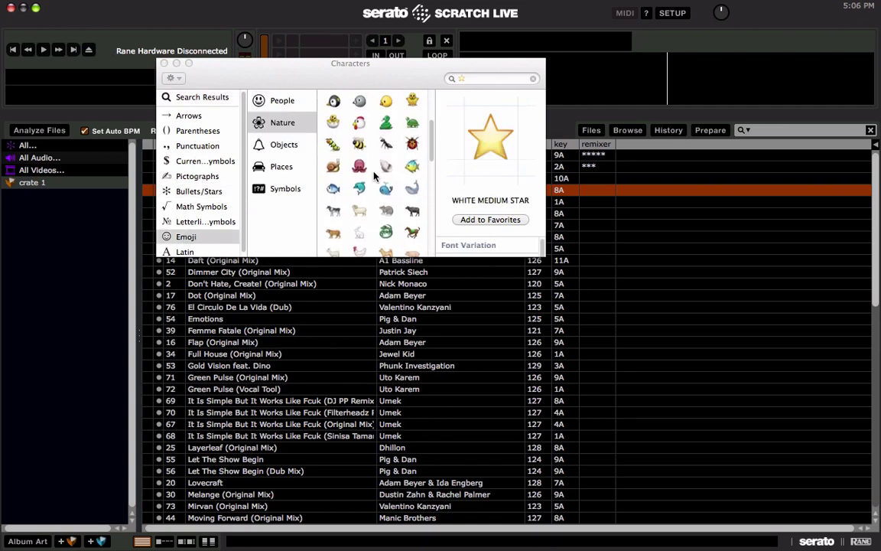
pyautogui.scroll(4, 375, 177)
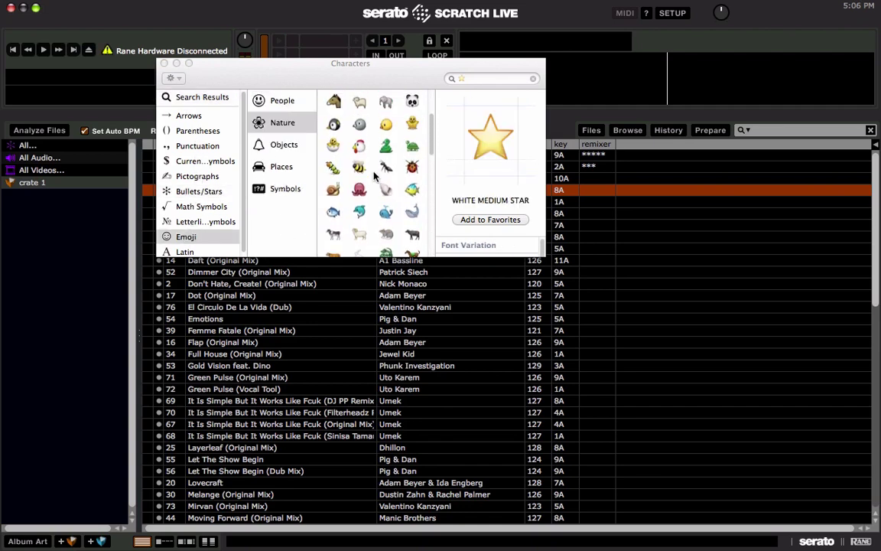
pyautogui.click(281, 103)
pyautogui.scroll(-3, 354, 113)
pyautogui.click(280, 168)
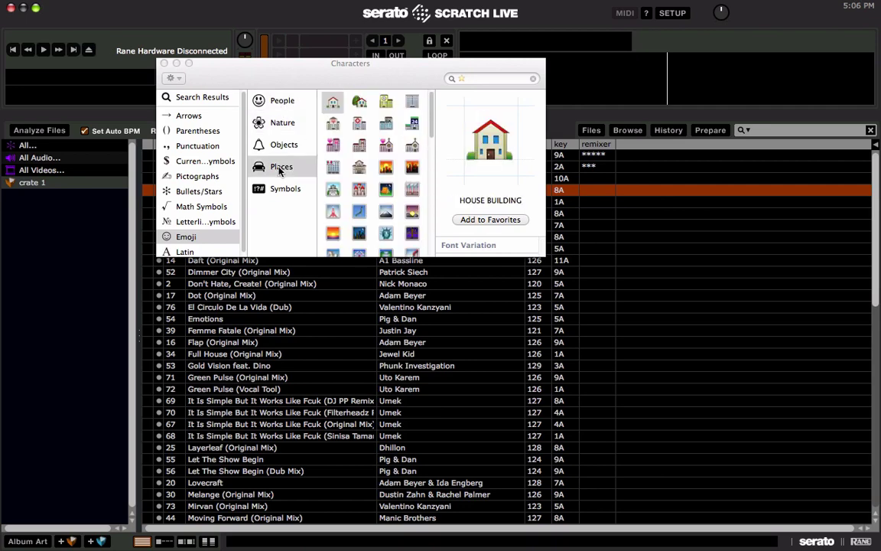
pyautogui.scroll(-5, 377, 188)
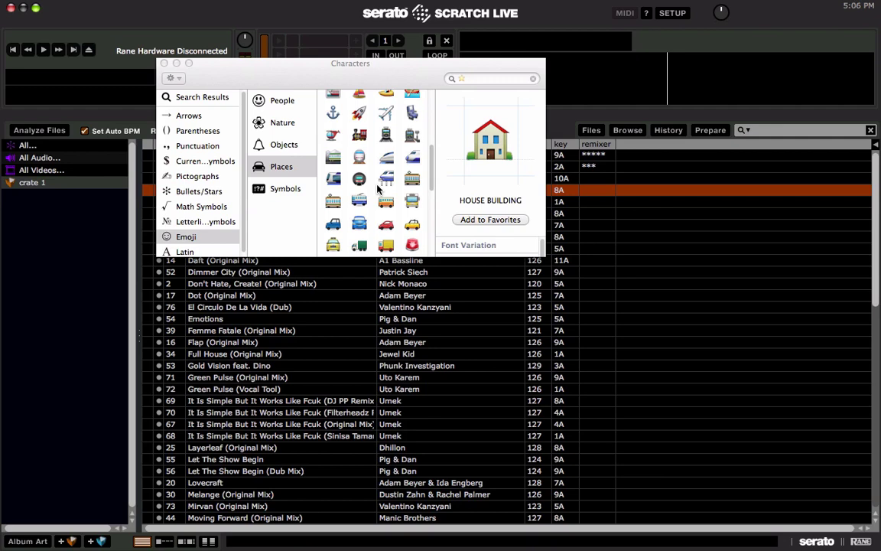
pyautogui.scroll(-2, 377, 188)
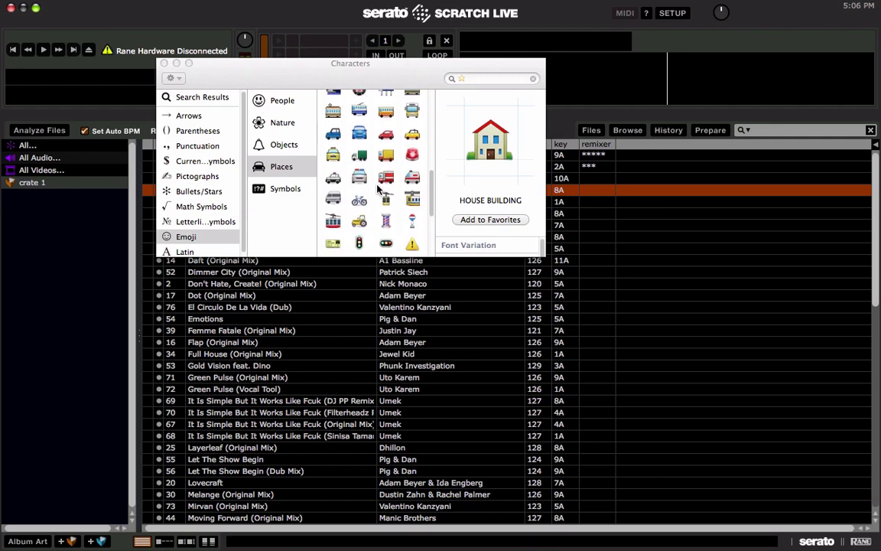
pyautogui.click(164, 63)
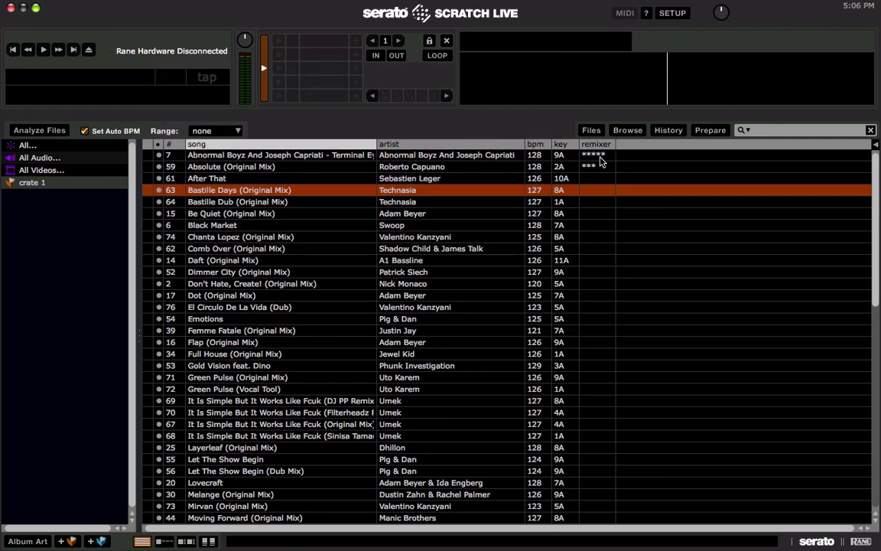
# - Replace the asterisks with five star emoji for Terminal Eyes and three for Absolute (Original Mix)
pyautogui.click(602, 155)
pyautogui.press('BackSpace')
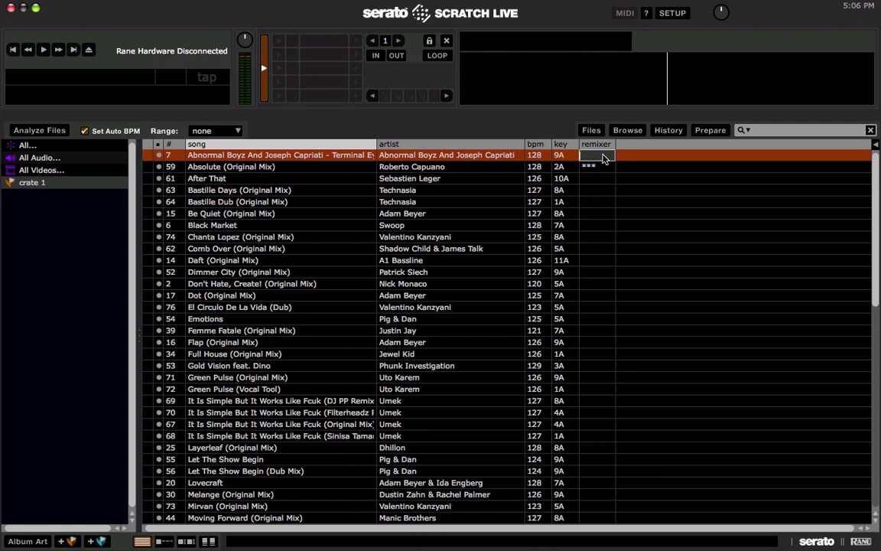
pyautogui.write('*****')
pyautogui.press('Return')
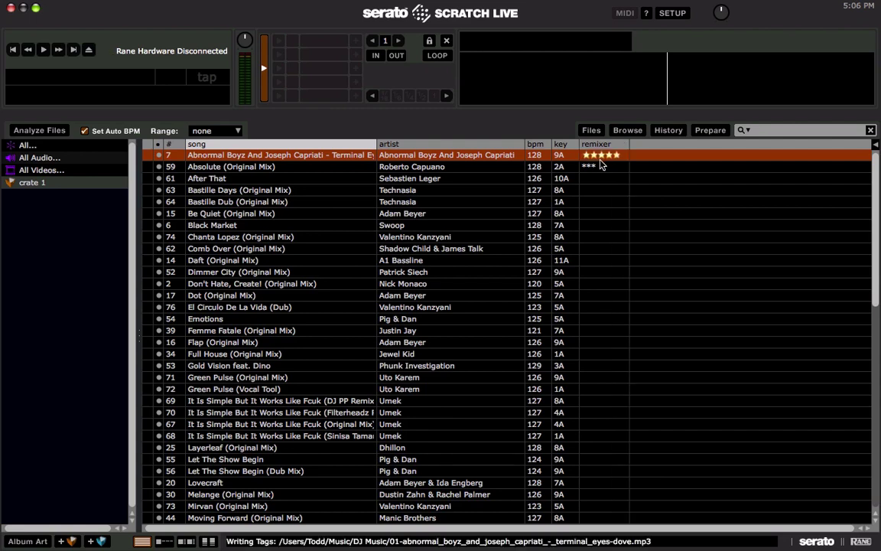
pyautogui.click(600, 167)
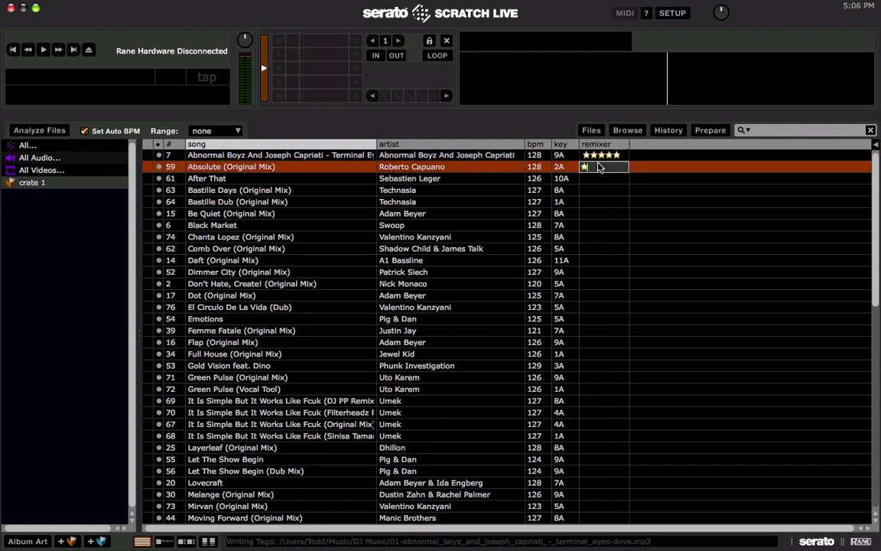
pyautogui.write('***')
pyautogui.press('Return')
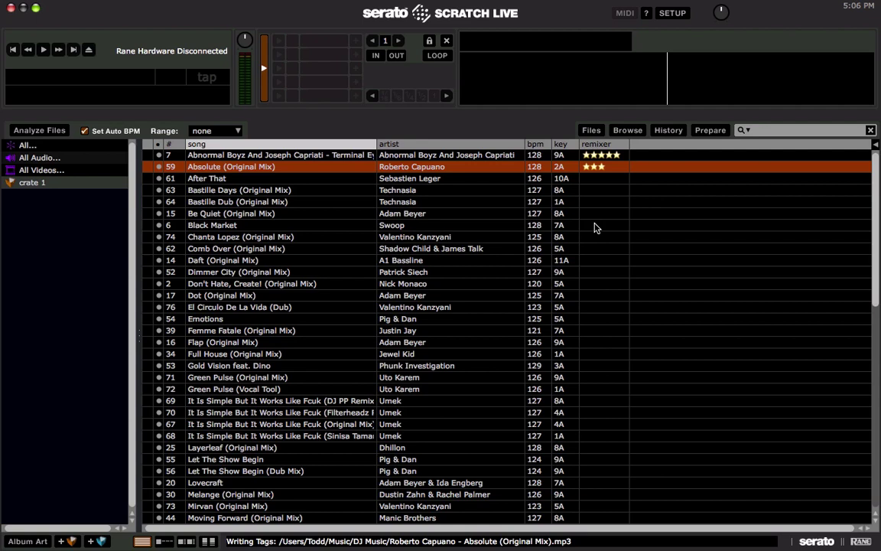
pyautogui.click(594, 226)
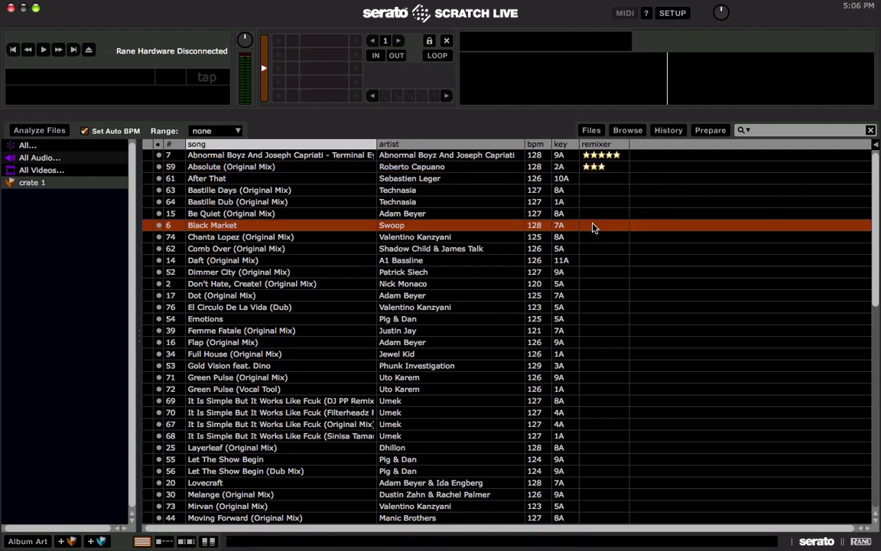
# - Hide the remixer column and show the composer column in the library
pyautogui.rightClick(603, 145)
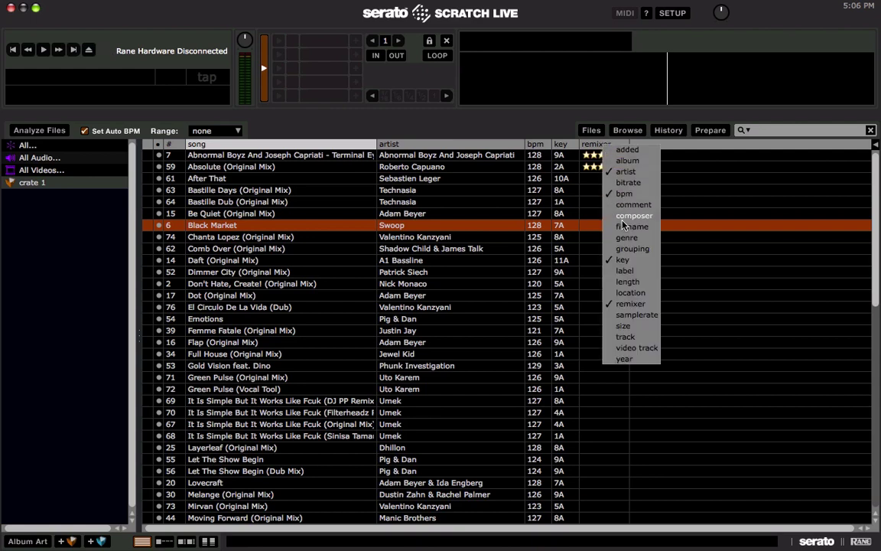
pyautogui.click(629, 304)
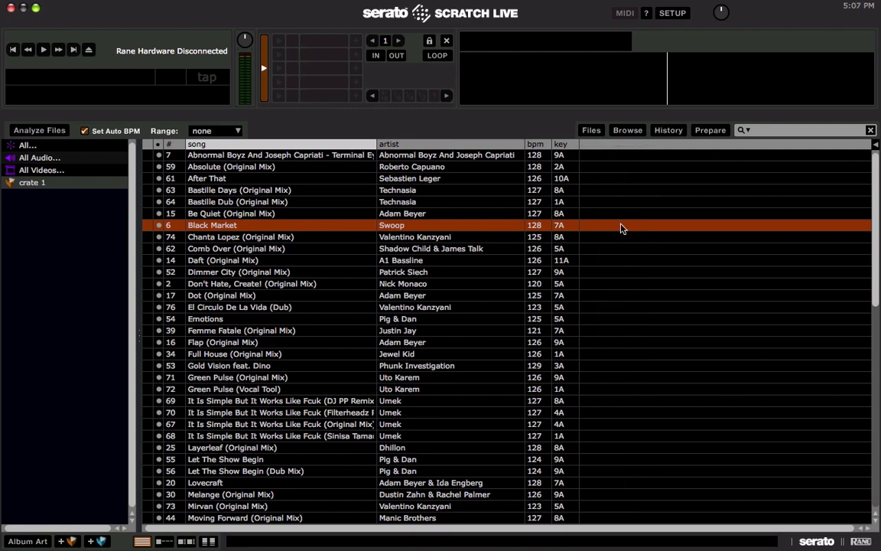
pyautogui.rightClick(594, 147)
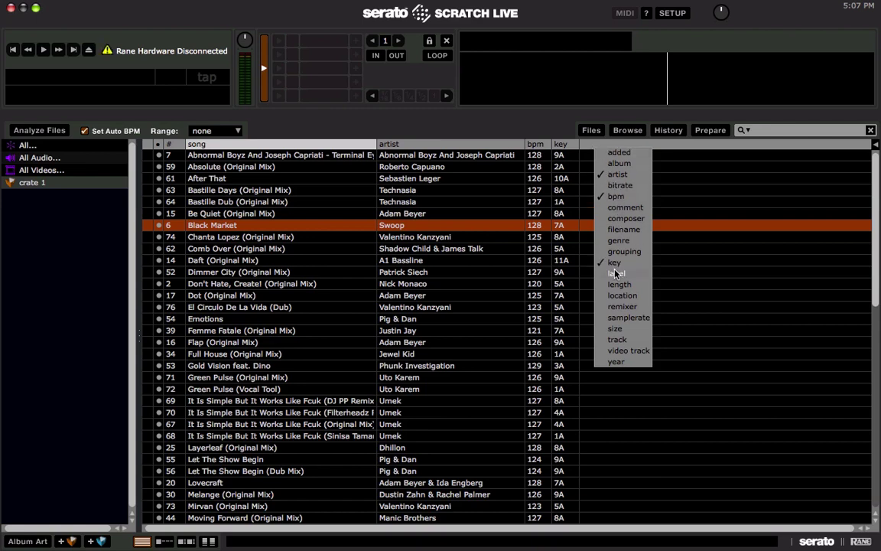
pyautogui.click(626, 220)
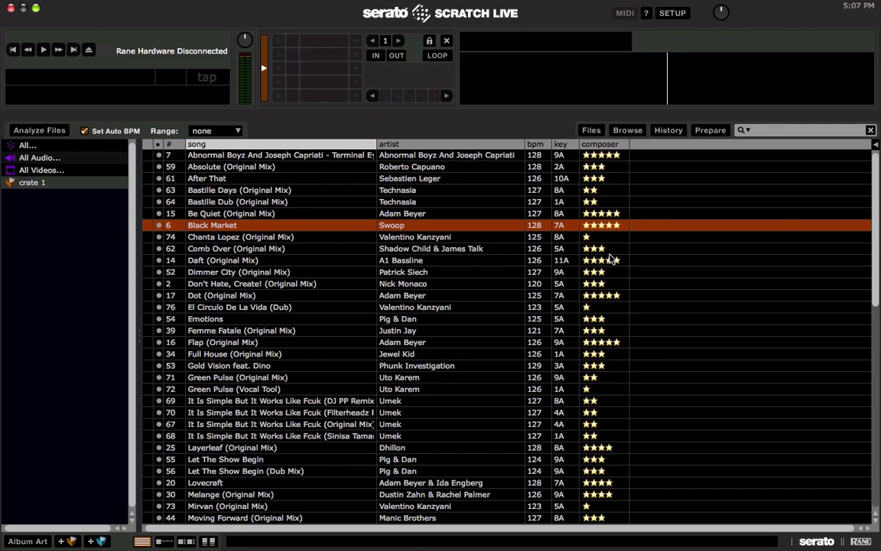
# - Sort the tracks by composer rating in descending order so five-star tracks lead
pyautogui.scroll(-5, 612, 261)
pyautogui.scroll(-10, 612, 259)
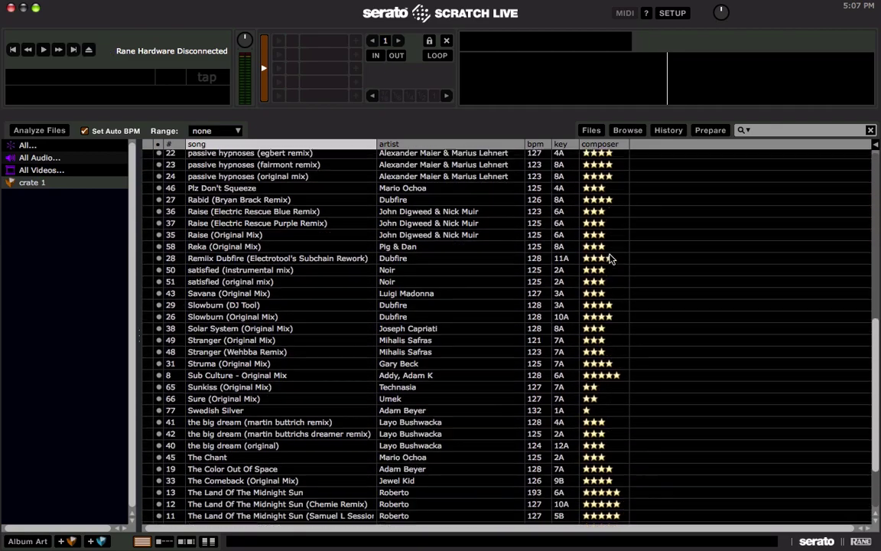
pyautogui.scroll(15, 612, 258)
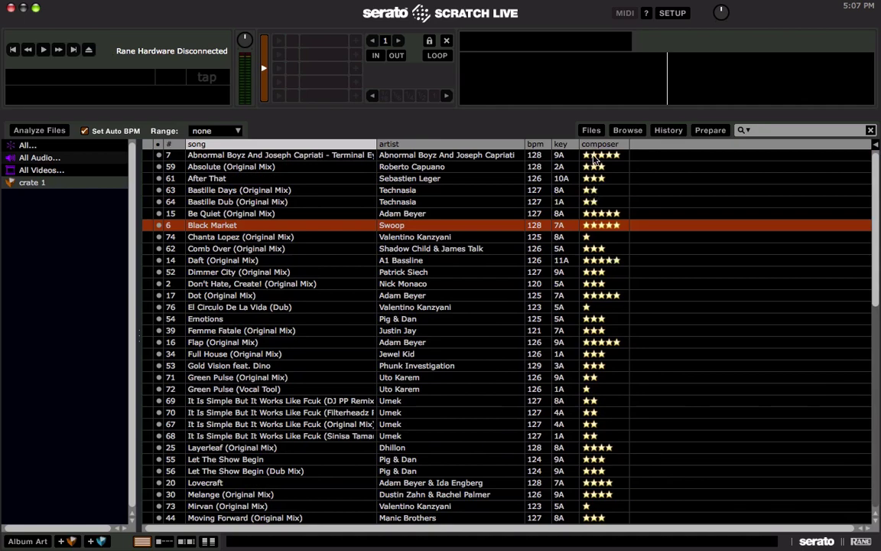
pyautogui.click(599, 143)
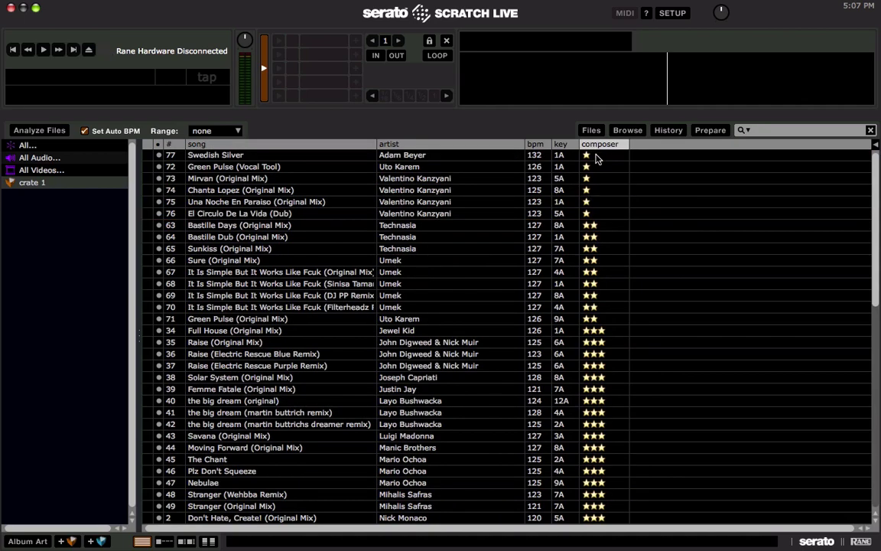
pyautogui.scroll(-10, 603, 273)
pyautogui.scroll(-5, 602, 273)
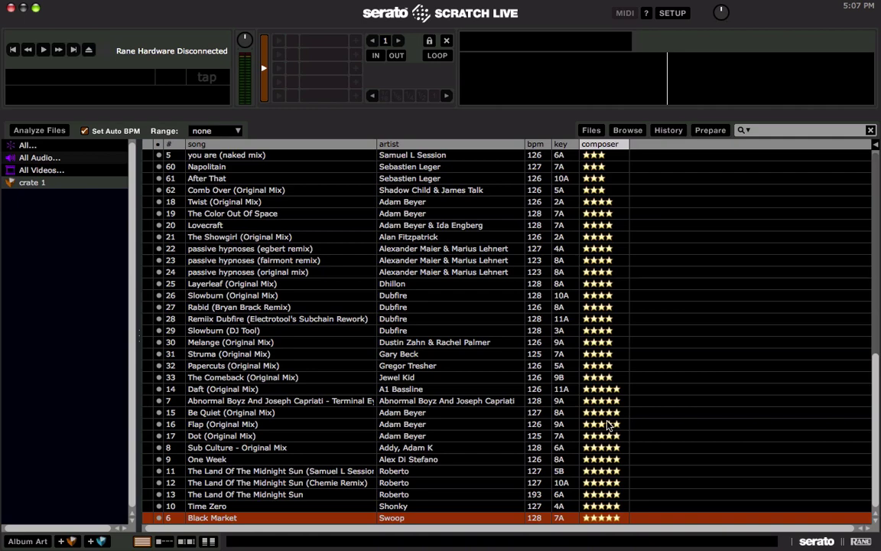
pyautogui.scroll(6, 609, 421)
pyautogui.click(587, 147)
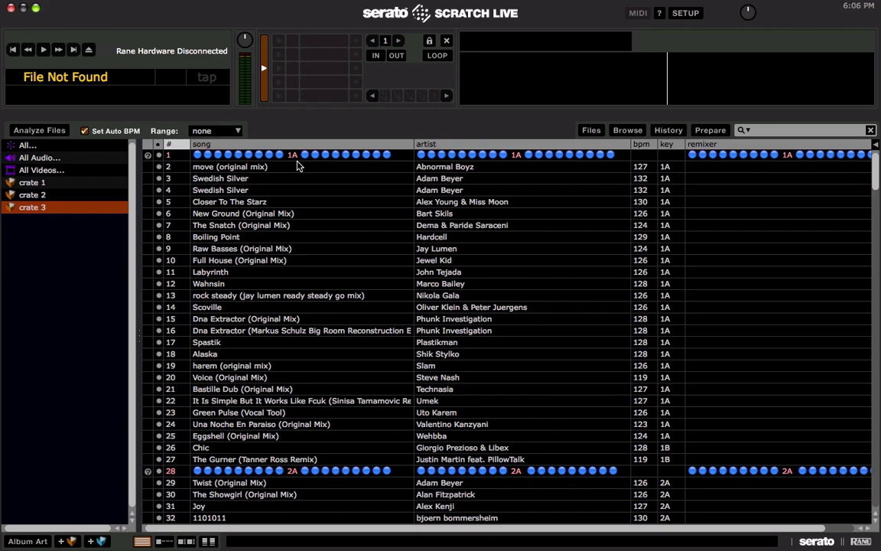
pyautogui.scroll(-5, 299, 167)
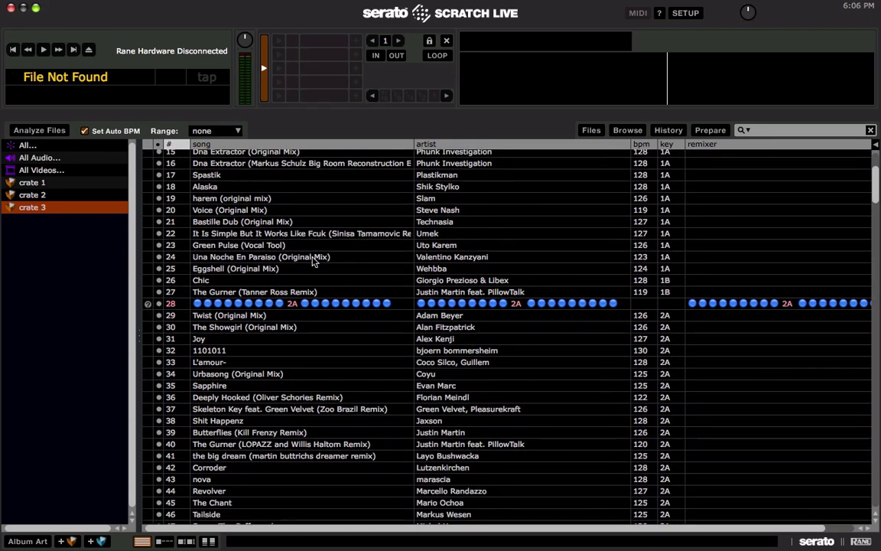
pyautogui.click(299, 306)
pyautogui.scroll(1, 299, 306)
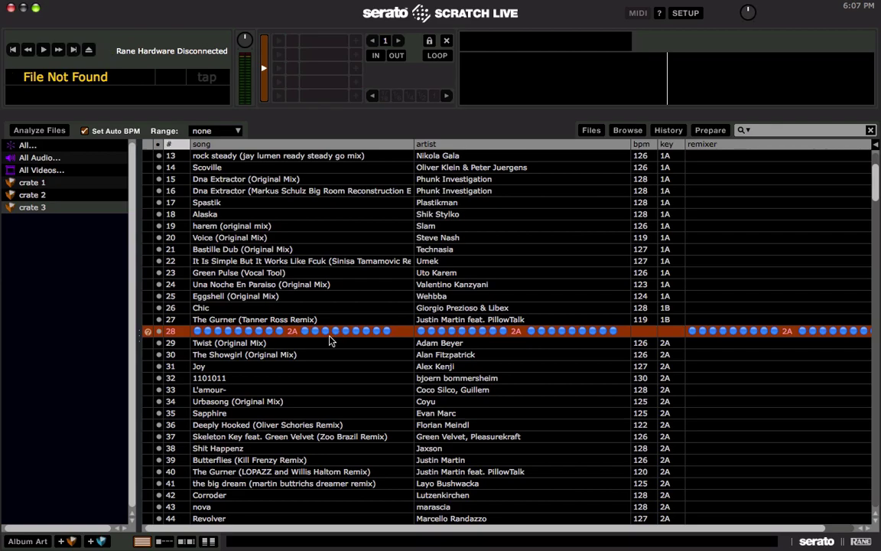
pyautogui.scroll(-2, 330, 340)
pyautogui.scroll(-1, 329, 341)
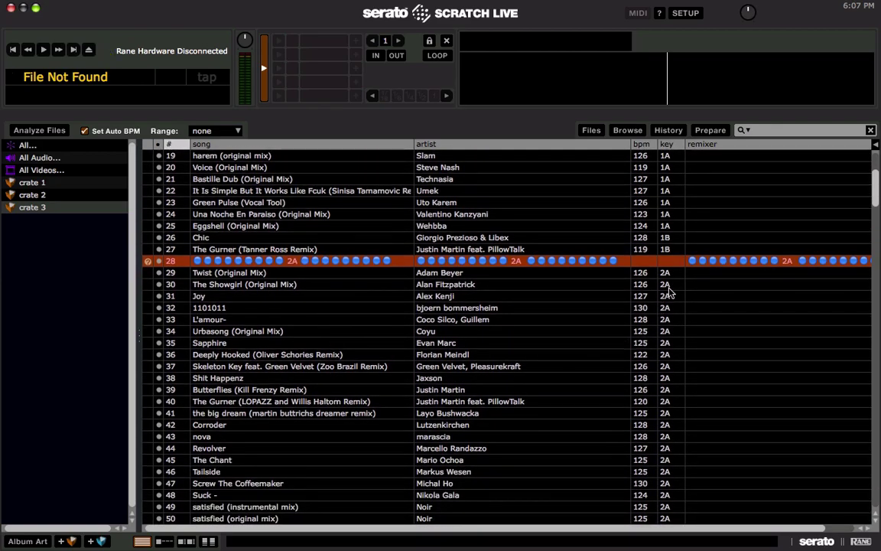
pyautogui.scroll(-2, 669, 292)
pyautogui.scroll(-6, 669, 291)
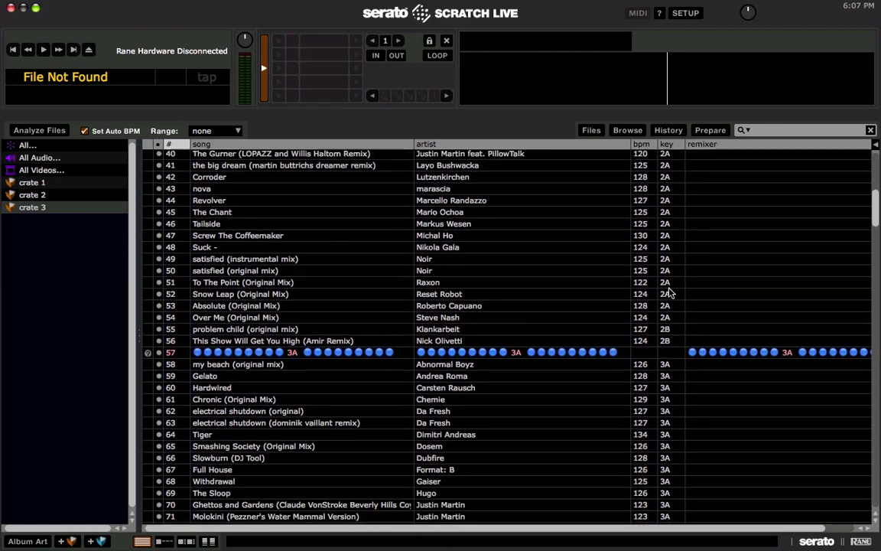
pyautogui.scroll(-20, 669, 292)
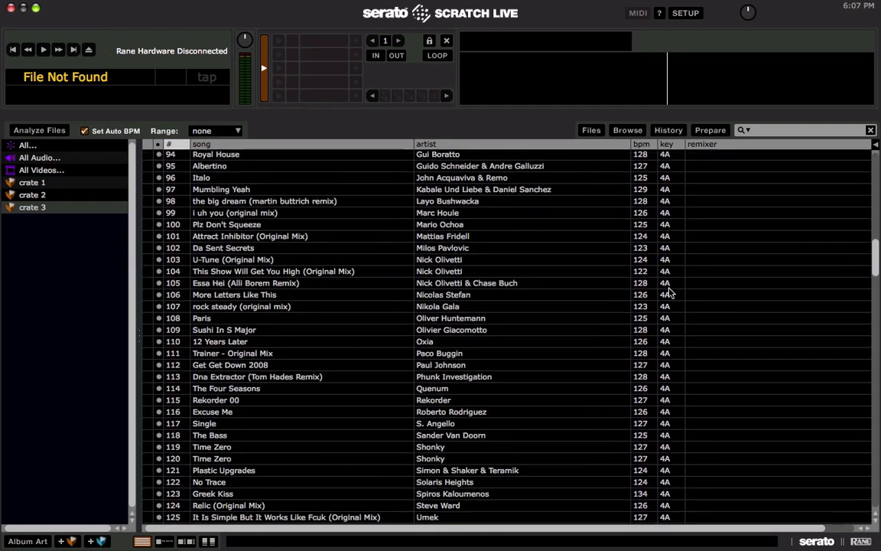
pyautogui.scroll(-20, 669, 292)
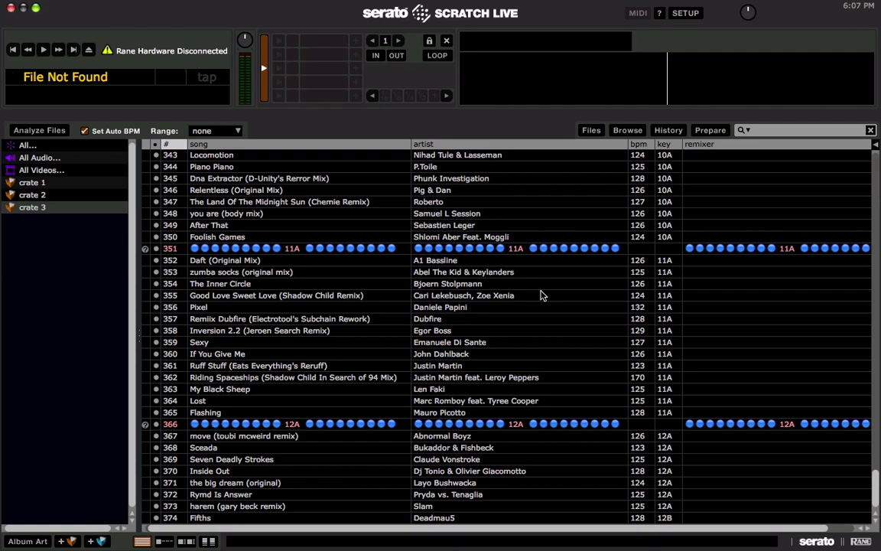
pyautogui.scroll(10, 541, 295)
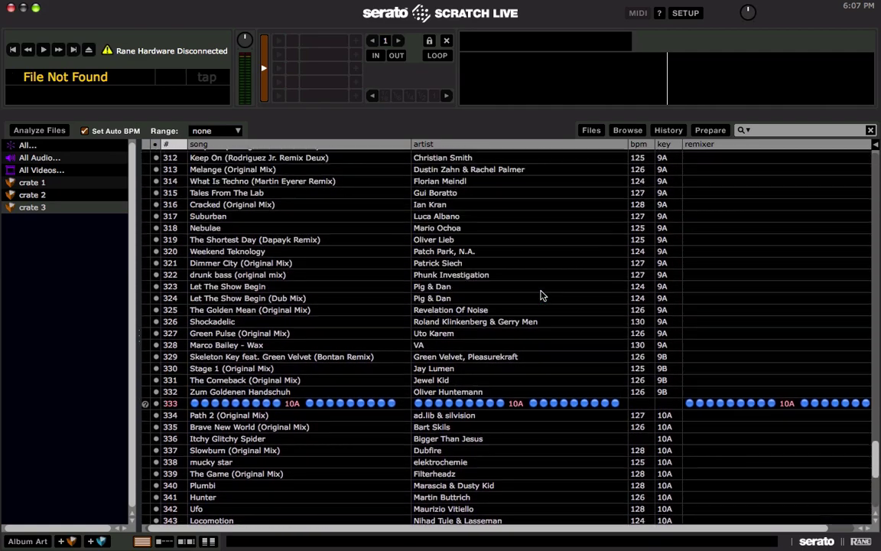
pyautogui.scroll(8, 541, 296)
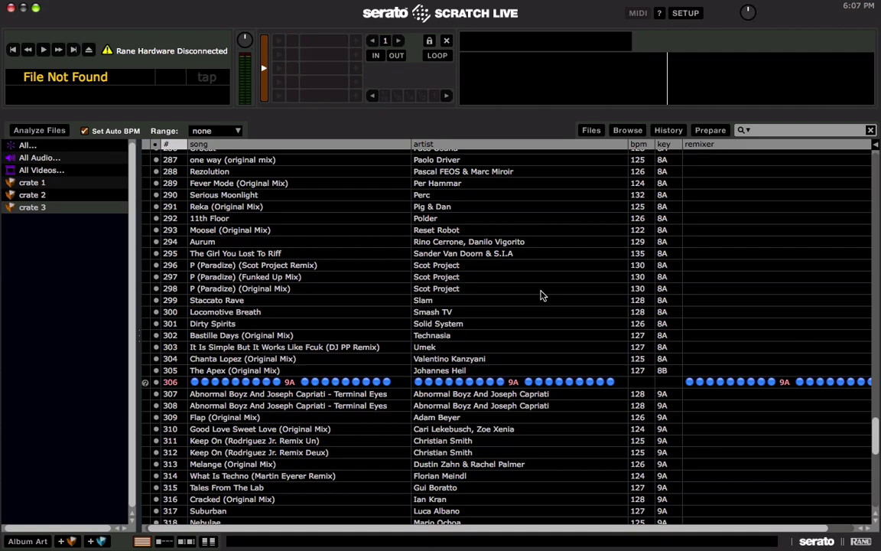
pyautogui.scroll(13, 541, 295)
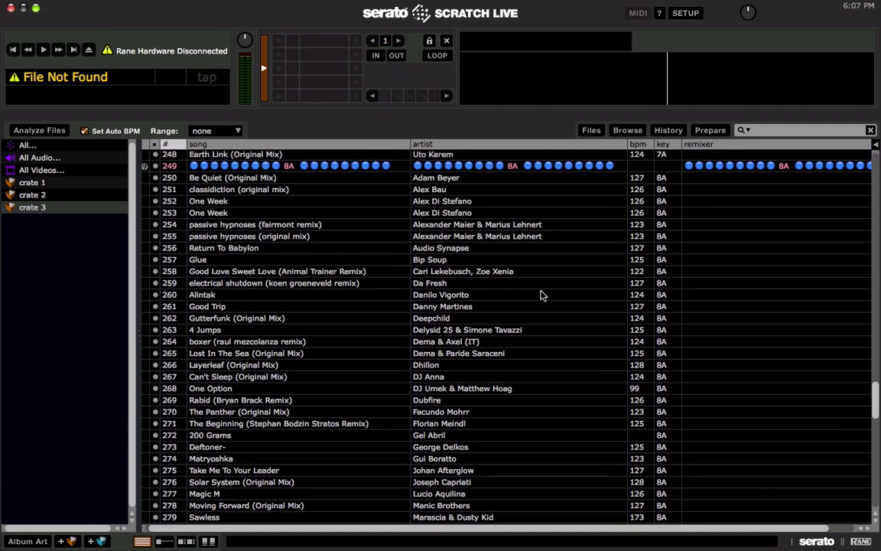
pyautogui.scroll(4, 541, 295)
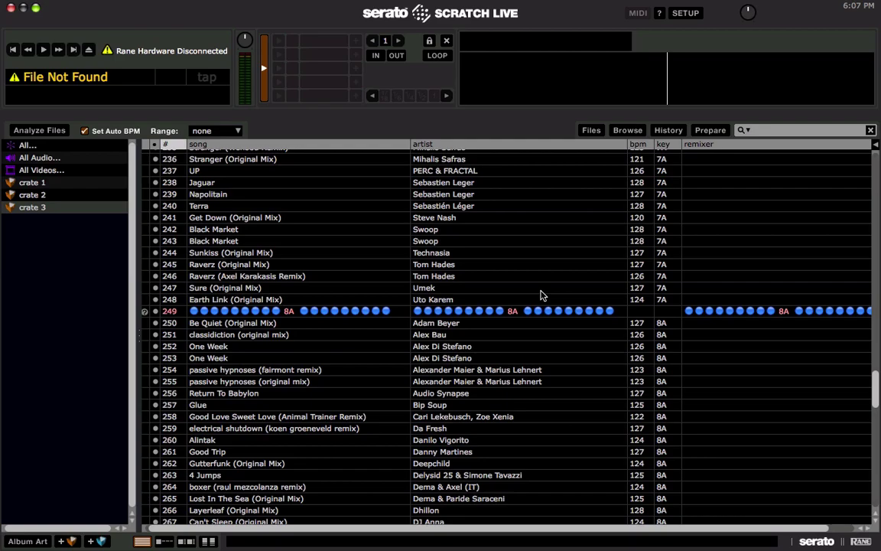
pyautogui.scroll(3, 541, 295)
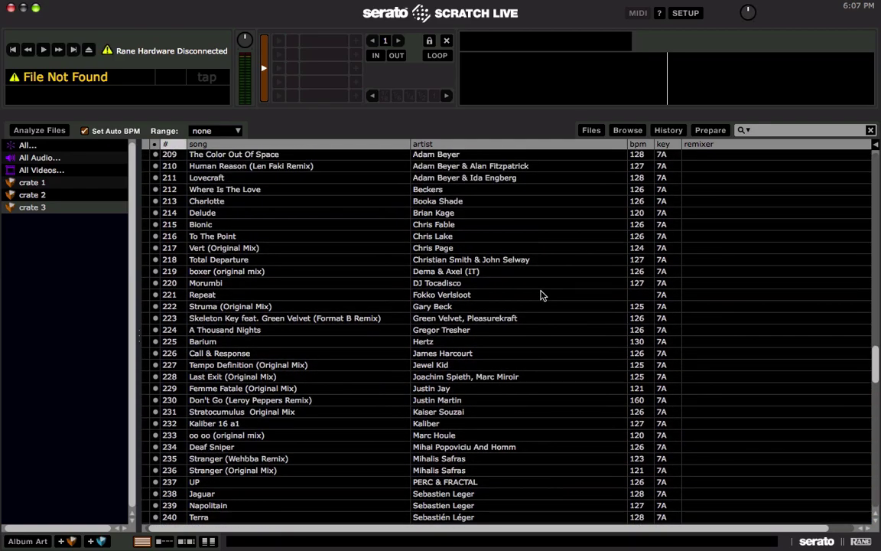
pyautogui.scroll(6, 541, 295)
pyautogui.scroll(5, 541, 295)
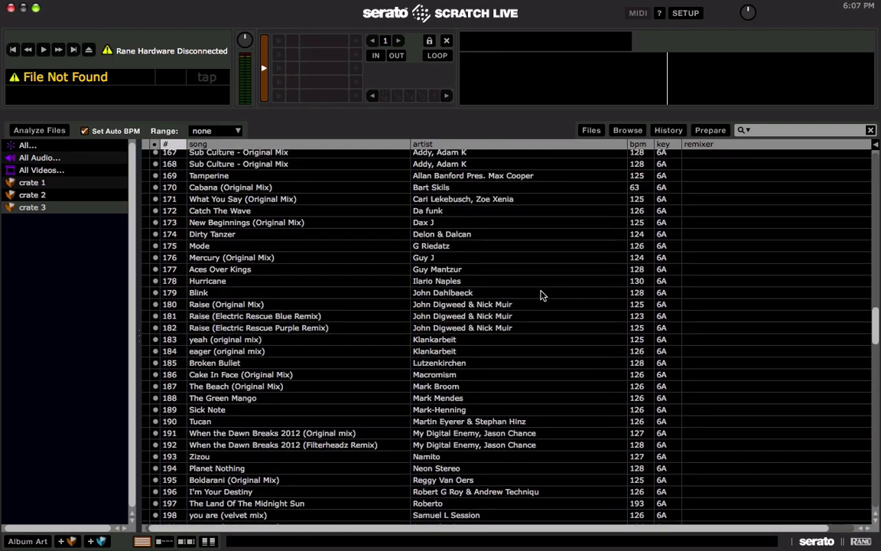
pyautogui.scroll(6, 541, 295)
pyautogui.scroll(6, 541, 296)
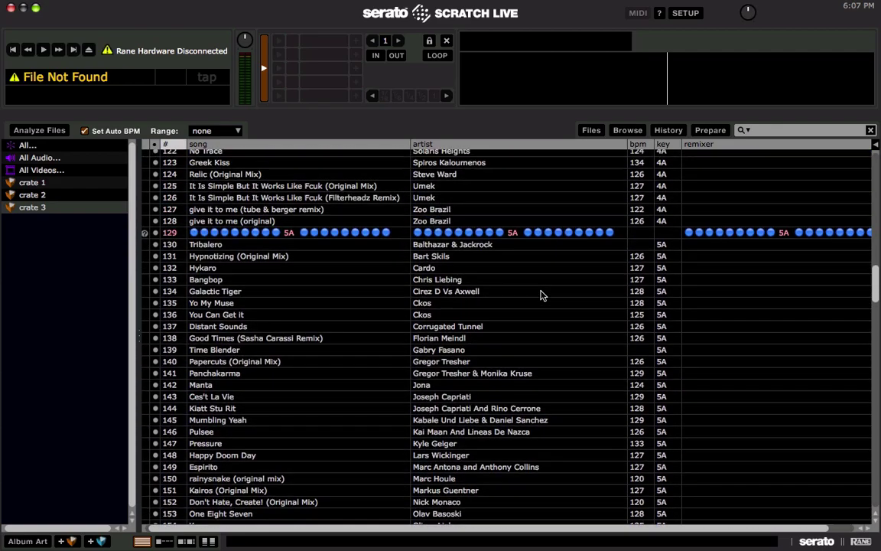
pyautogui.scroll(3, 541, 295)
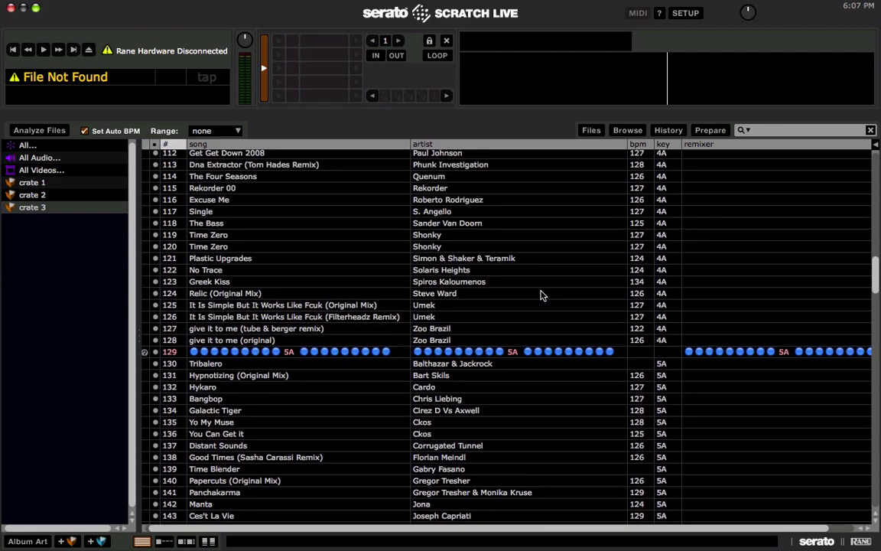
pyautogui.scroll(1, 541, 296)
pyautogui.scroll(2, 541, 296)
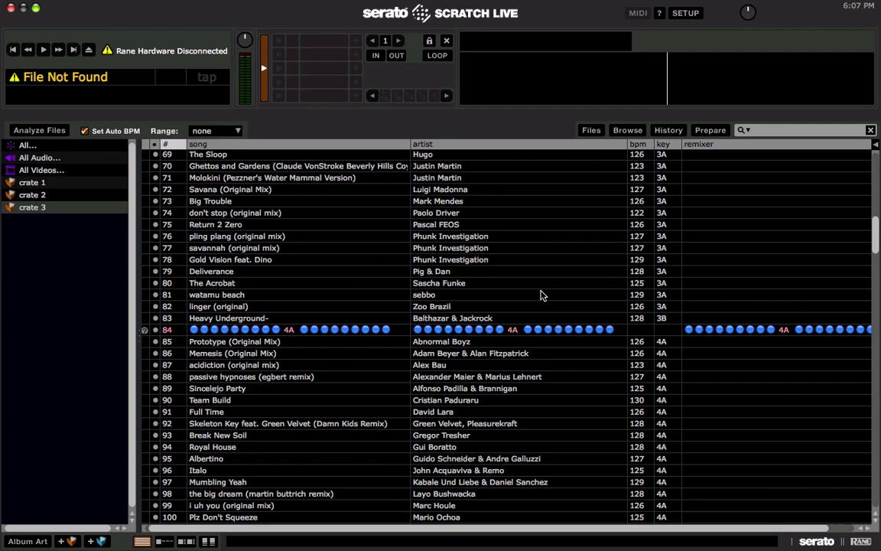
pyautogui.scroll(1, 541, 296)
pyautogui.scroll(1, 541, 296)
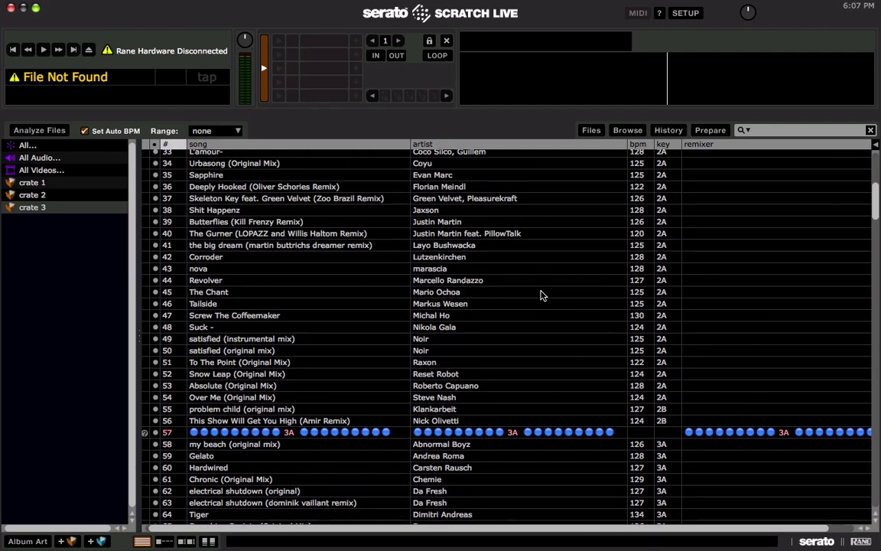
pyautogui.scroll(4, 541, 296)
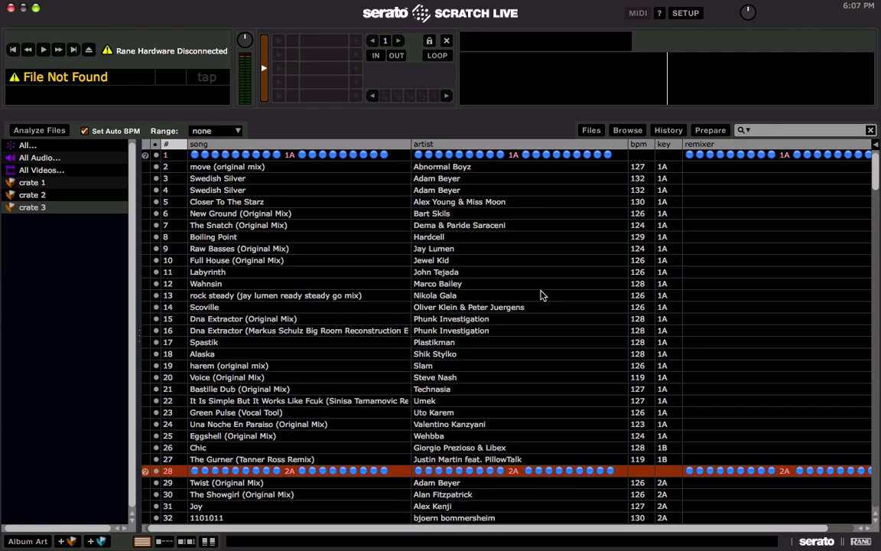